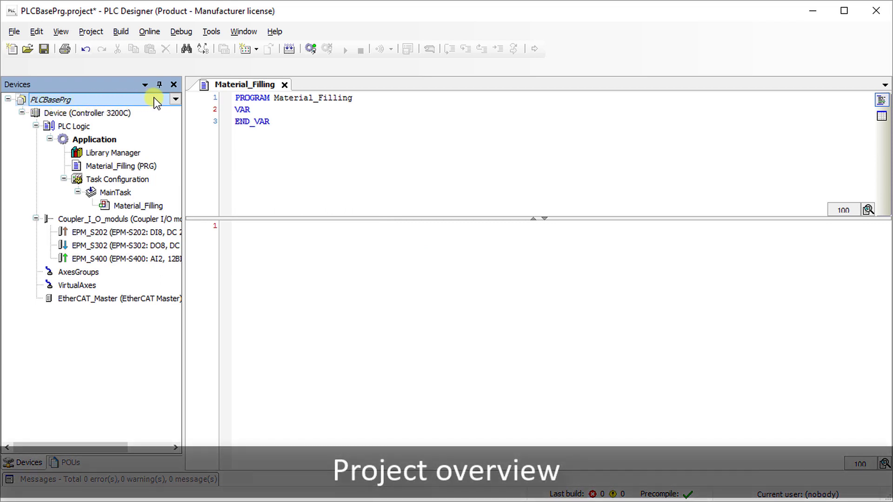
- In Material_Filling, declare the five BOOL/INT variables with FALSE initial values and // comments
click(40, 114)
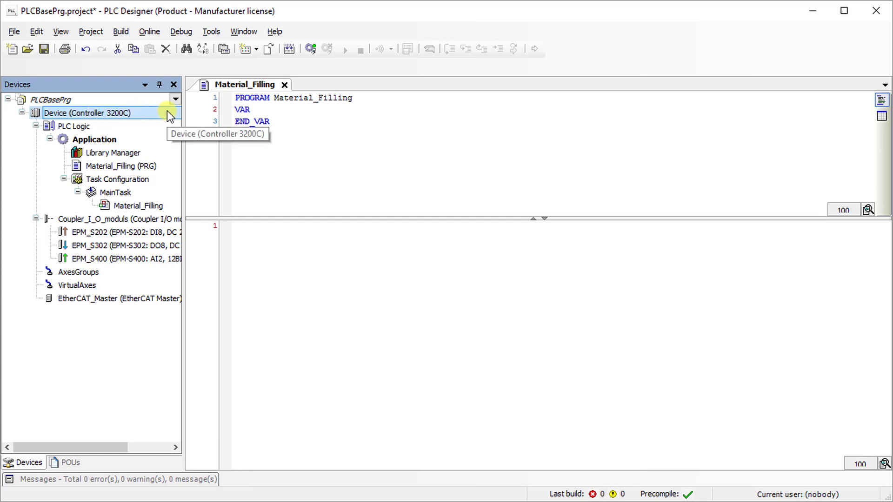
click(80, 168)
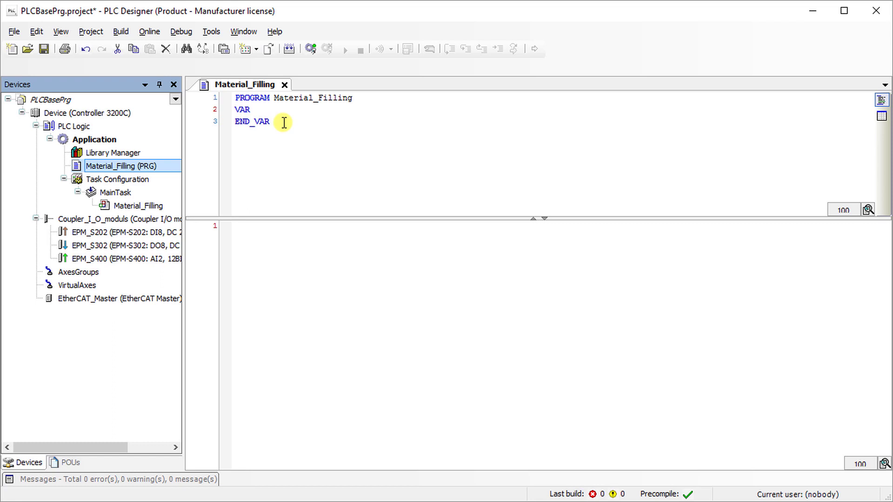
click(275, 109)
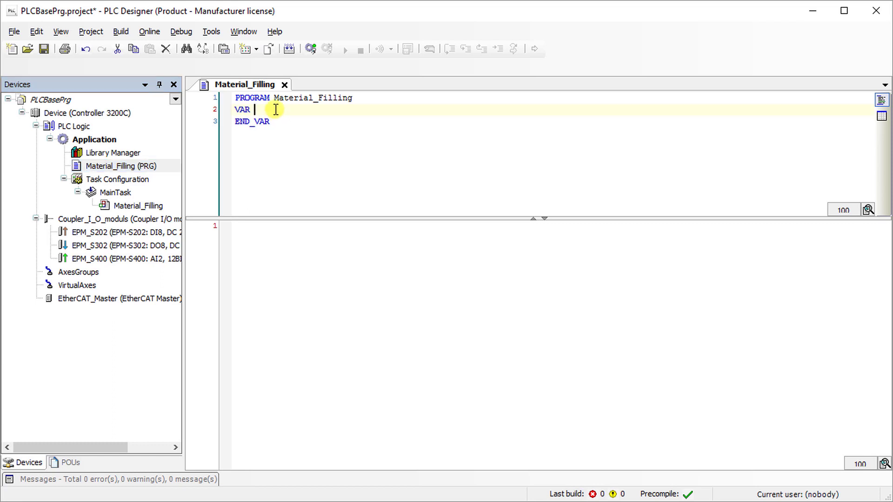
key(Return)
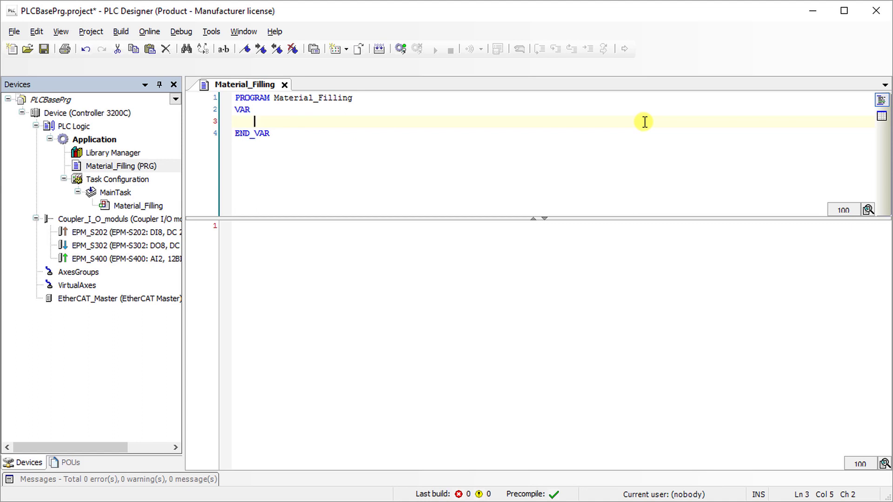
text(xStartFillin)
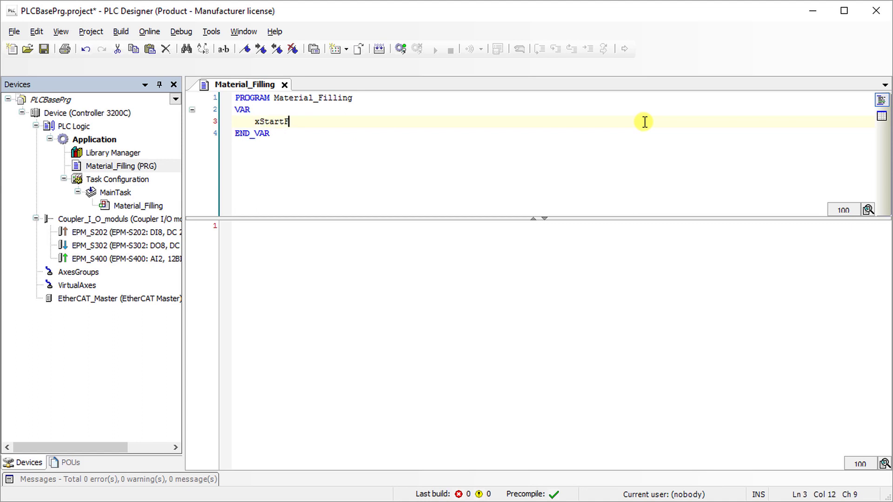
text(g)
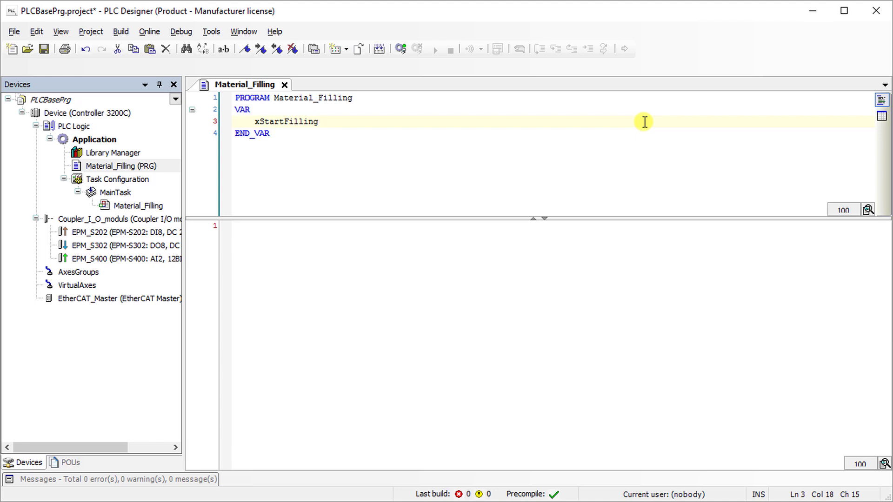
key(Tab)
key(Tab)
text(: BOOL;)
key(Tab)
key(Tab)
text(//Comma)
text(nd for start )
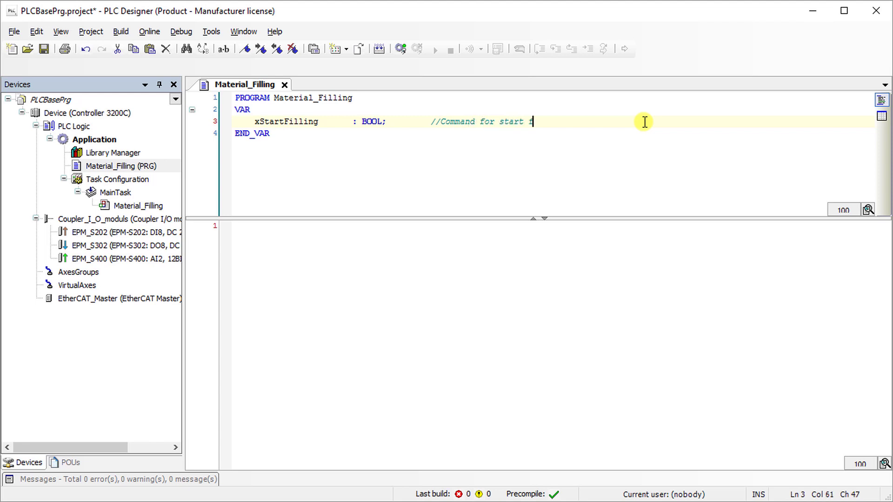
text(filling)
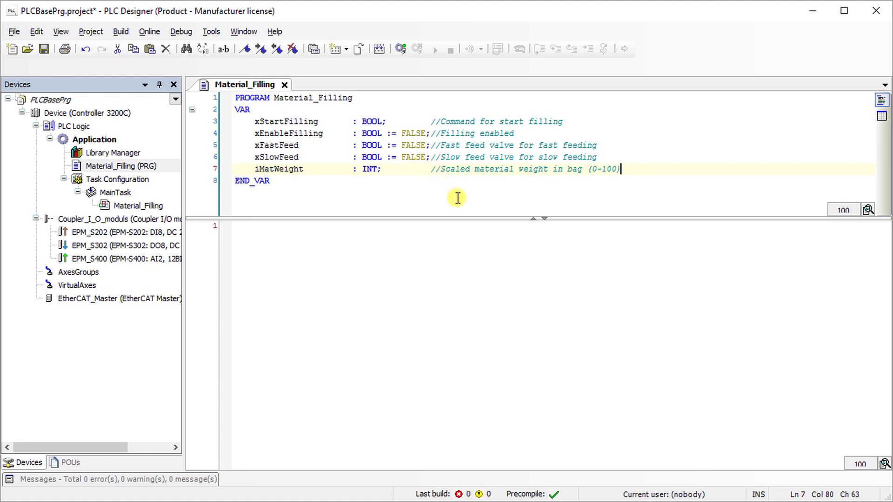
- Write '//Material filling operation' in the program body, followed by an indented IF
click(250, 235)
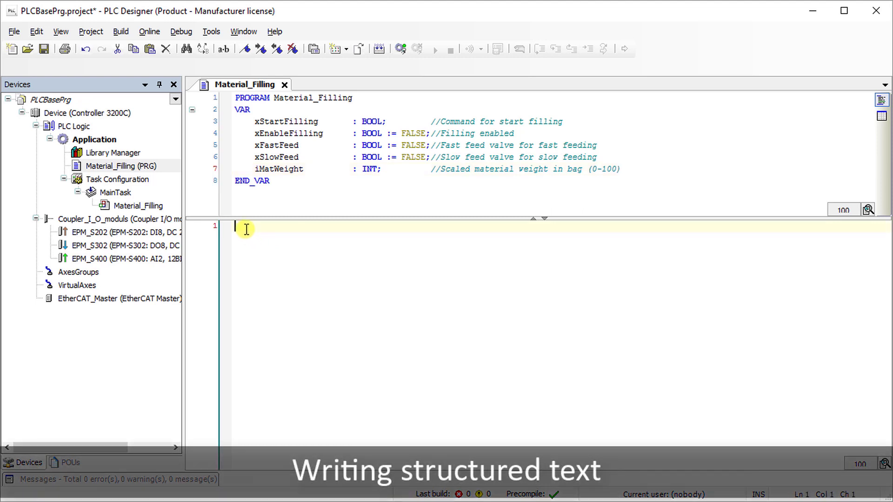
text(//Mate)
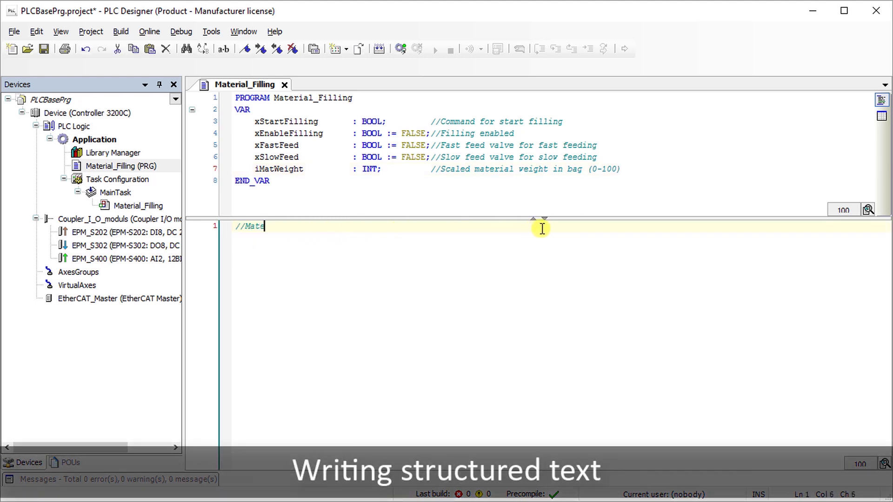
text(rial filling operation)
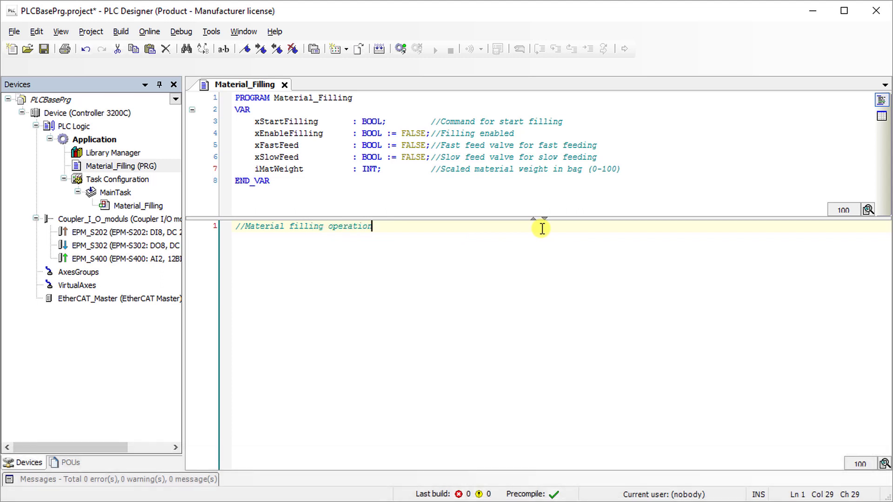
key(Return)
key(Tab)
text(IF)
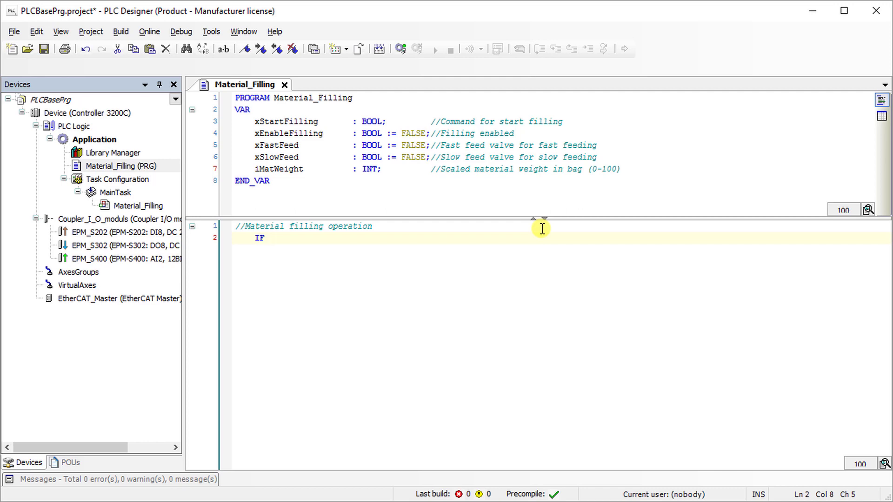
key(F2)
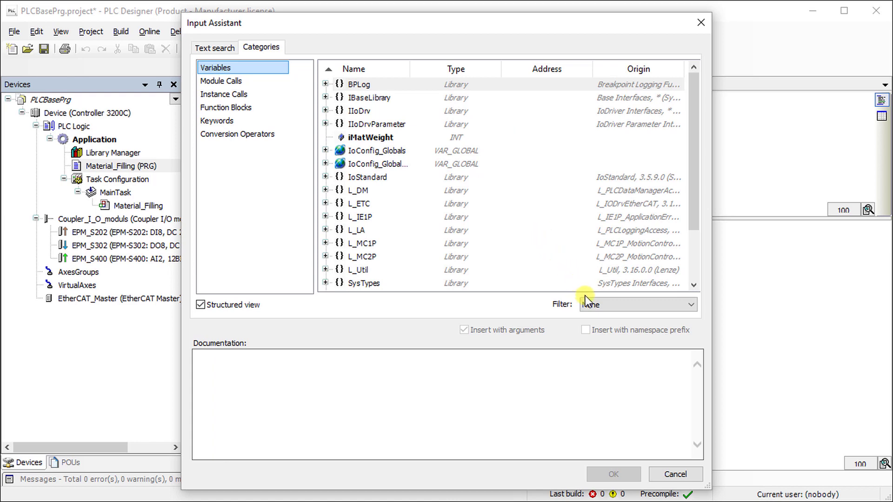
- Build the condition 'IF xStartFilling OR xEnableFilling THEN' from the Input Assistant's local variables
click(687, 308)
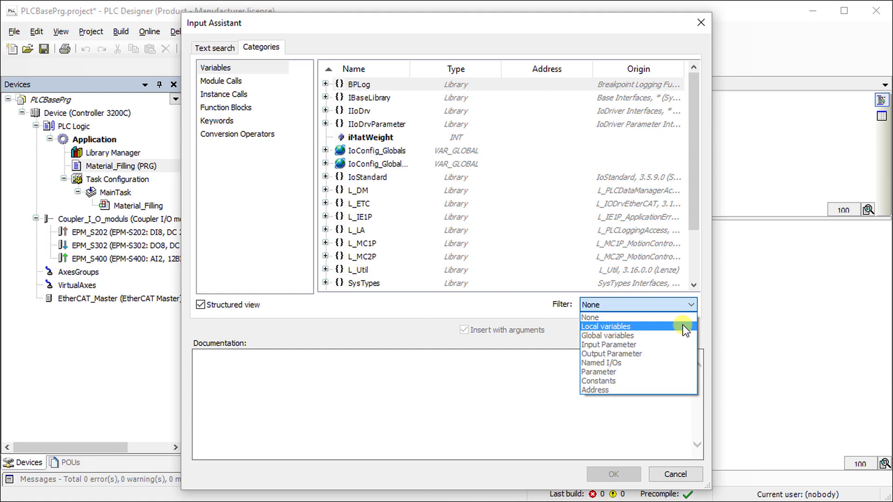
click(610, 324)
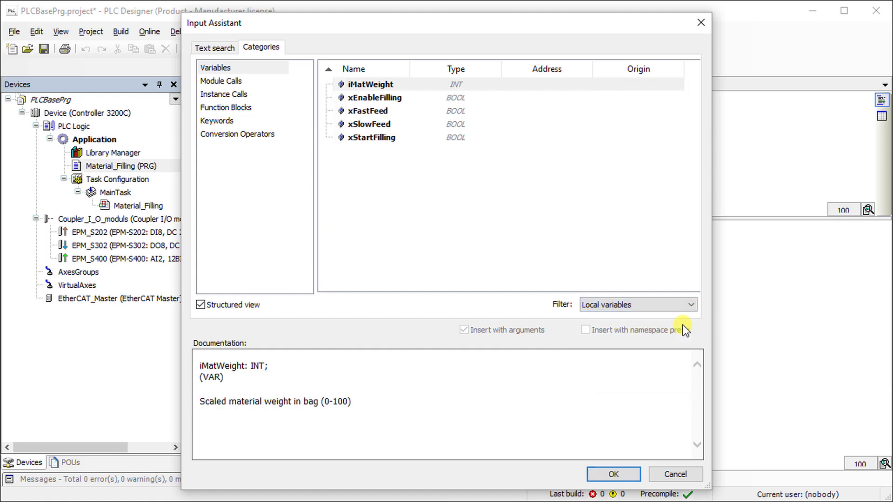
click(401, 137)
click(613, 474)
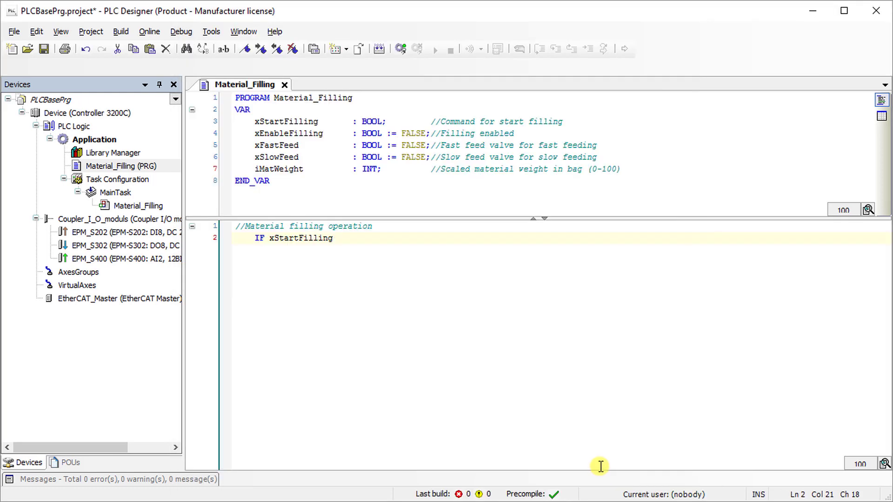
text( OR)
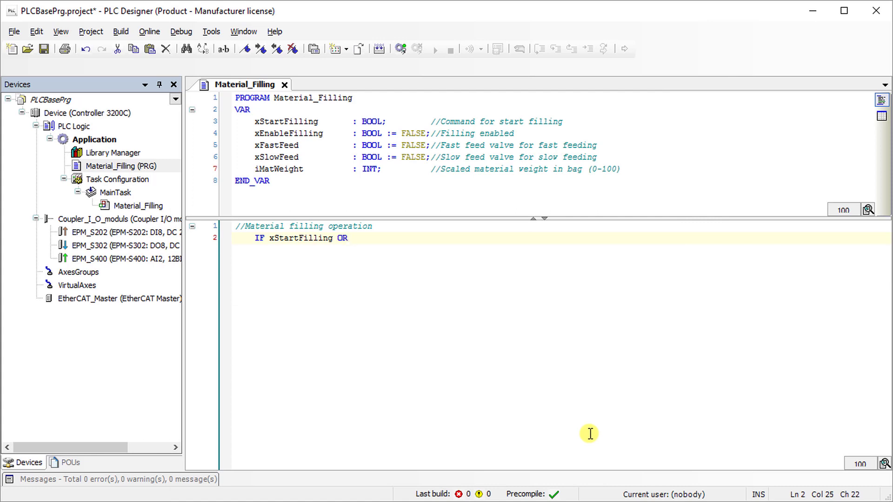
key(F2)
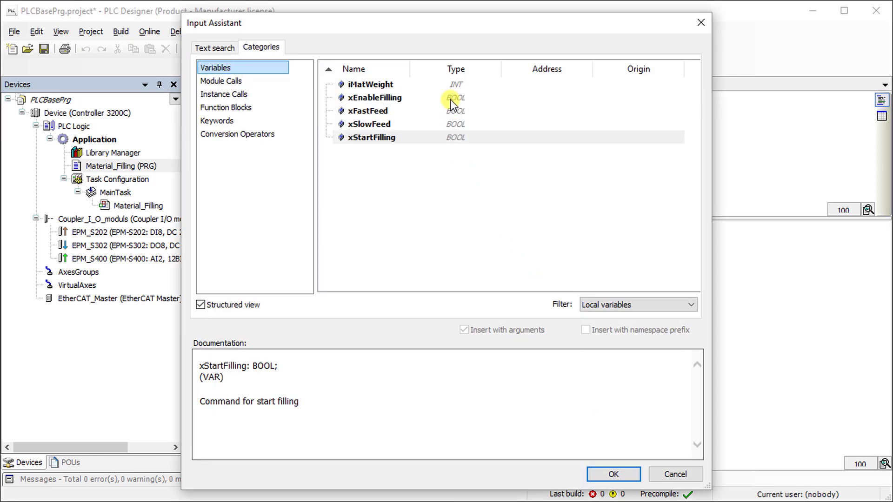
click(450, 100)
click(608, 468)
text(IF xStartFilling OR xEnableFilling)
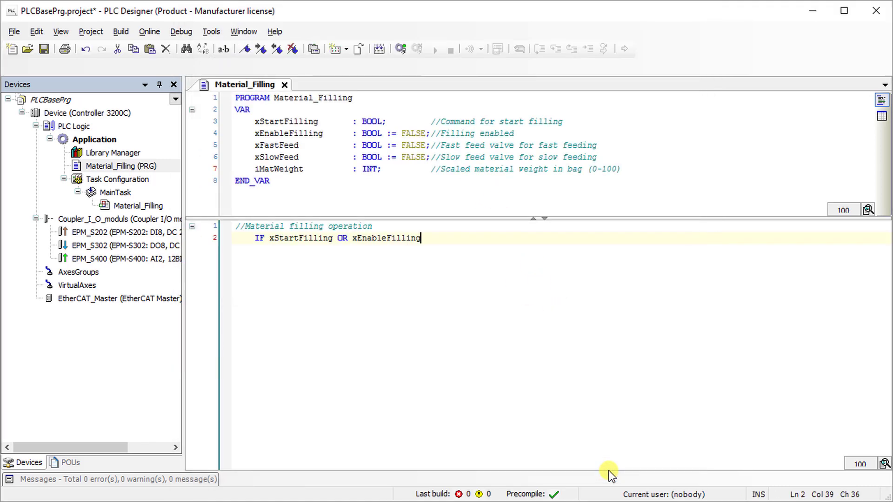
text( THEN)
- Add 'xEnableFilling := TRUE;' and a nested 'IF iMatWeight <= 80 THEN' with xSlowFeed FALSE, xFastFeed TRUE
key(Return)
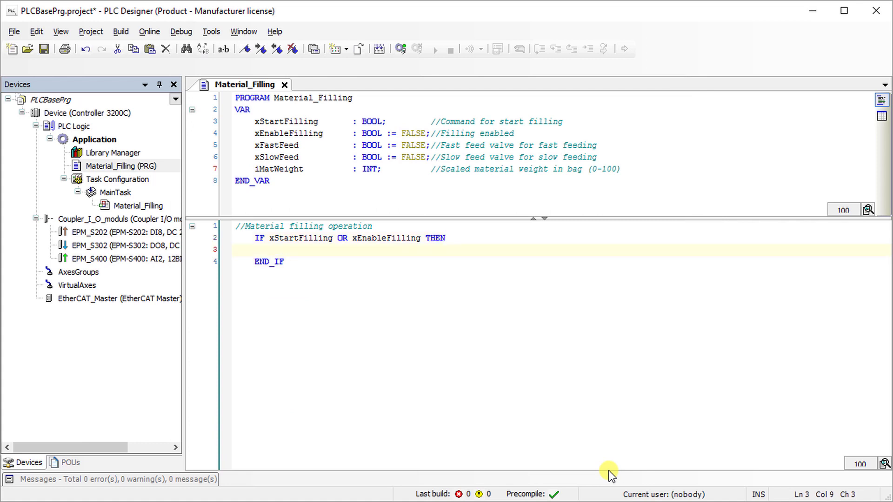
text(xEnableFillin)
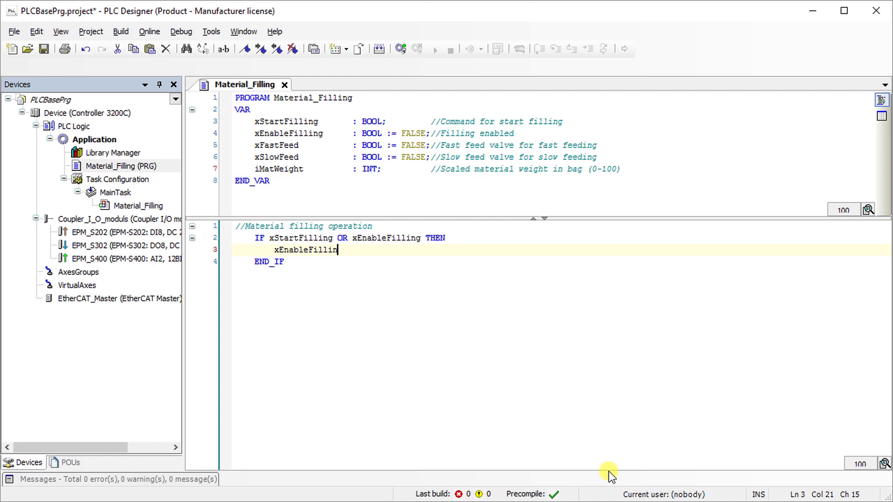
text(g := TR)
text(UE;)
key(Return)
text(IF)
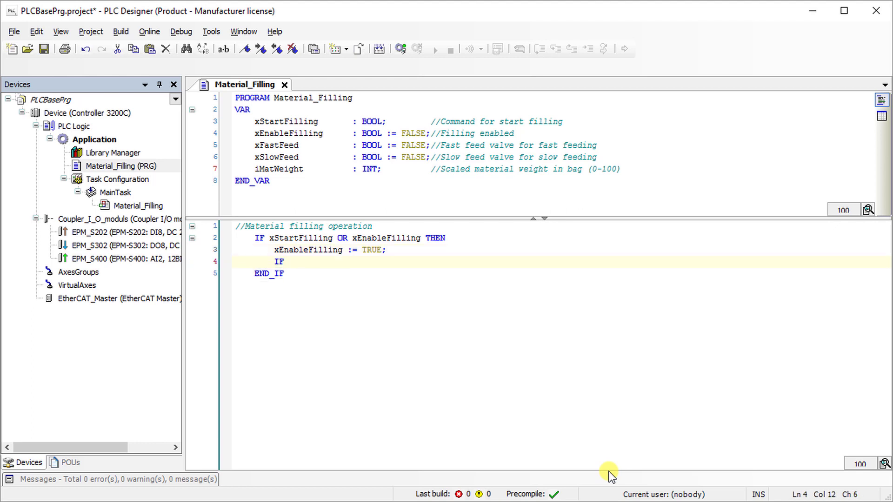
text( iMatWei)
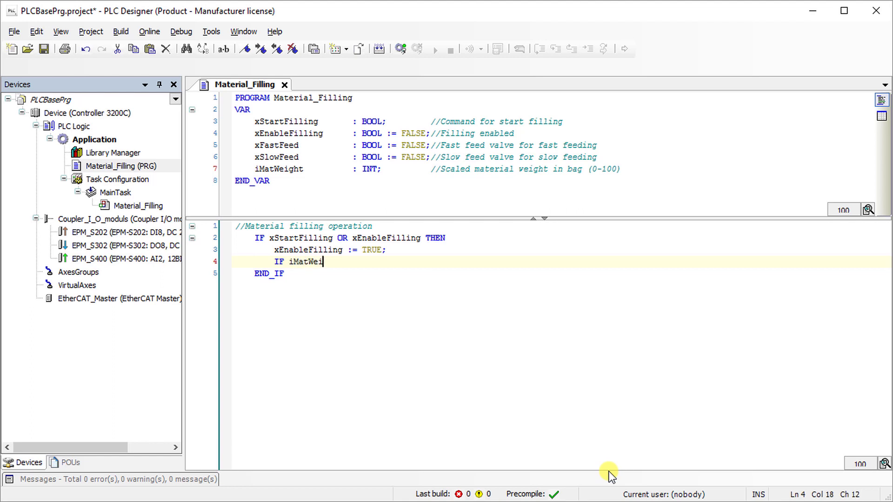
text(ght <=)
text( 80 )
text(THEN)
key(Return)
text(x)
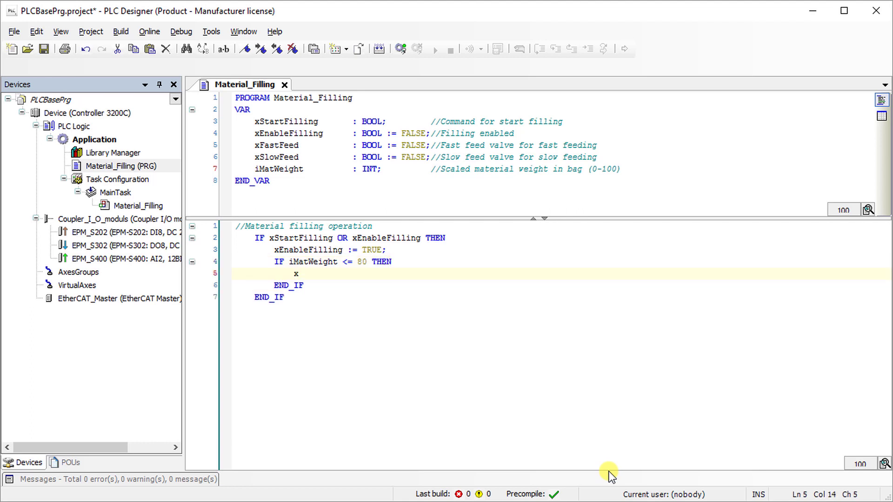
text(SlowFeed)
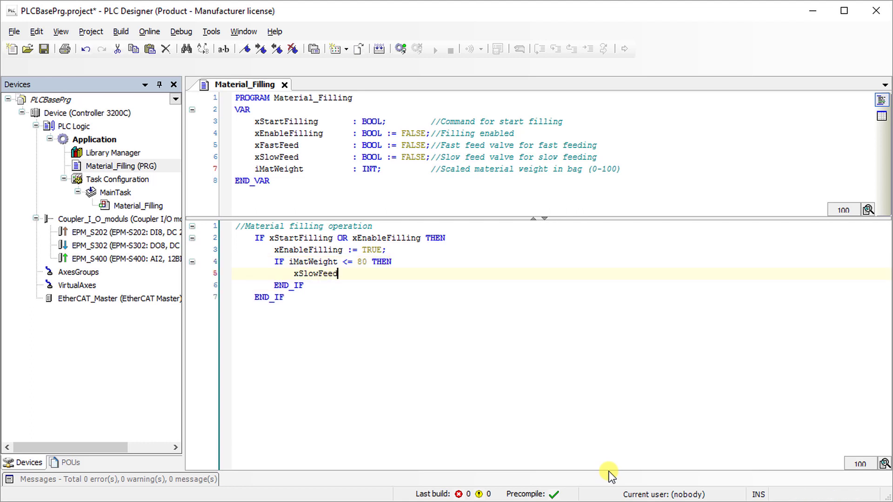
text( := FA)
text(LSE;)
key(Return)
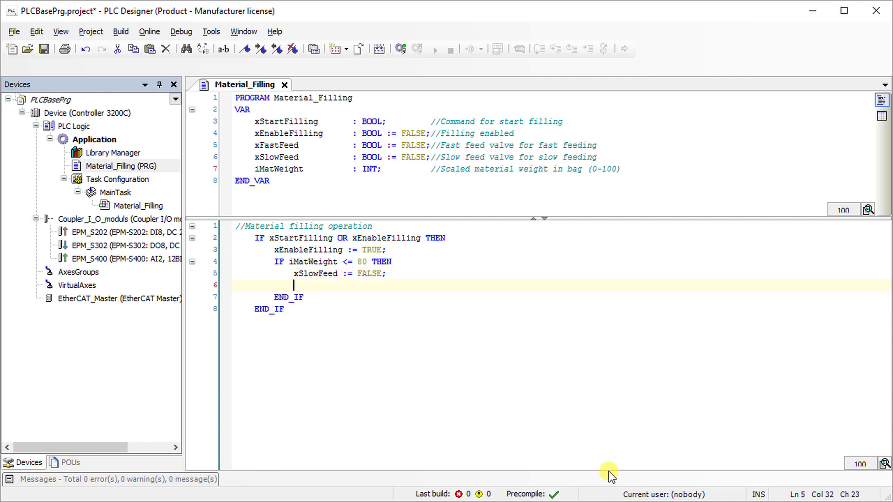
text(xFastFeed )
text(:=)
text( TRUE;)
- Add 'ELSIF (iMatWeight >80 AND iMatWeight <=100) THEN' with xFastFeed := FALSE and xSlowFeed := TRUE
key(Return)
key(BackSpace)
text(ELSI)
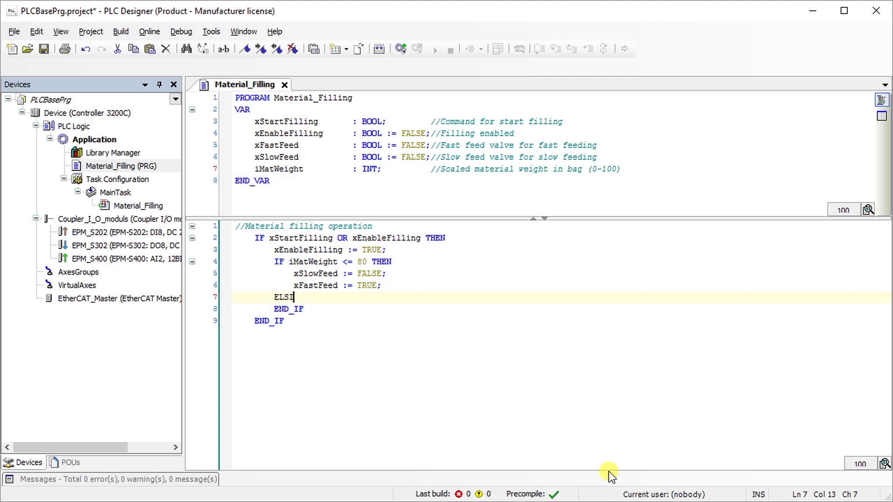
text(F )
text((iMatWei)
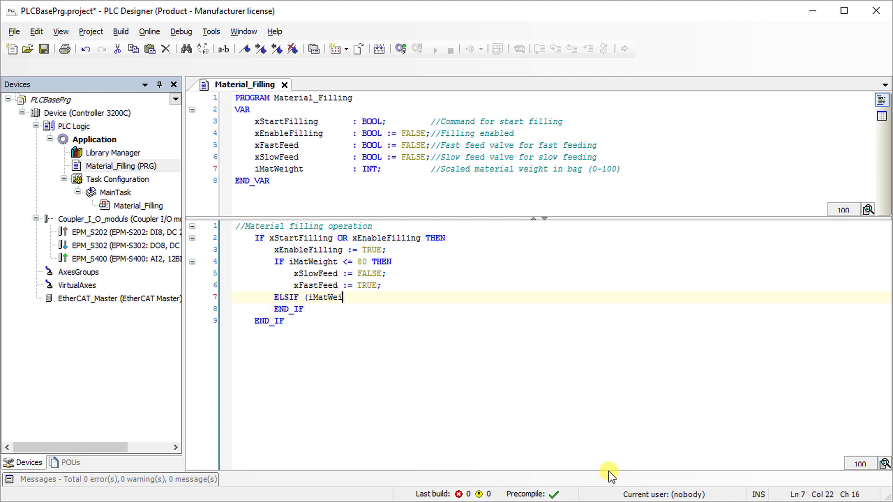
text(ght >80 AN)
text(D iMatWeig)
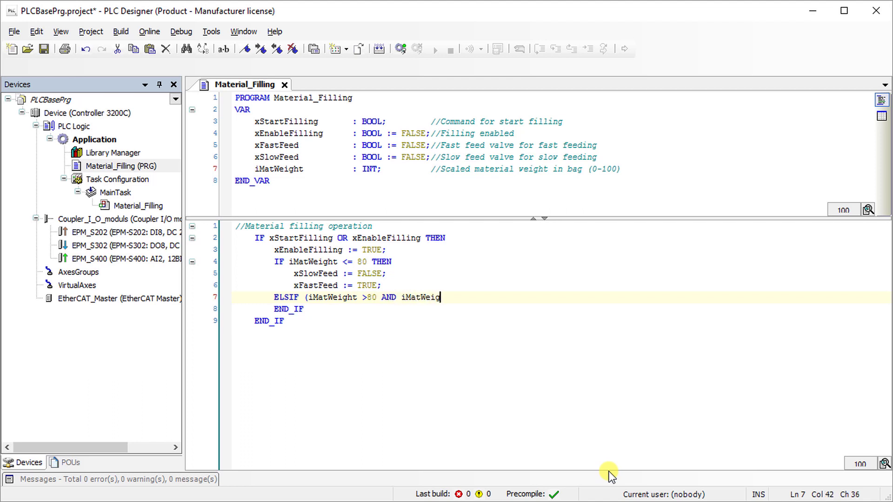
text(ht <=100))
text( THEN)
key(Return)
text(xF)
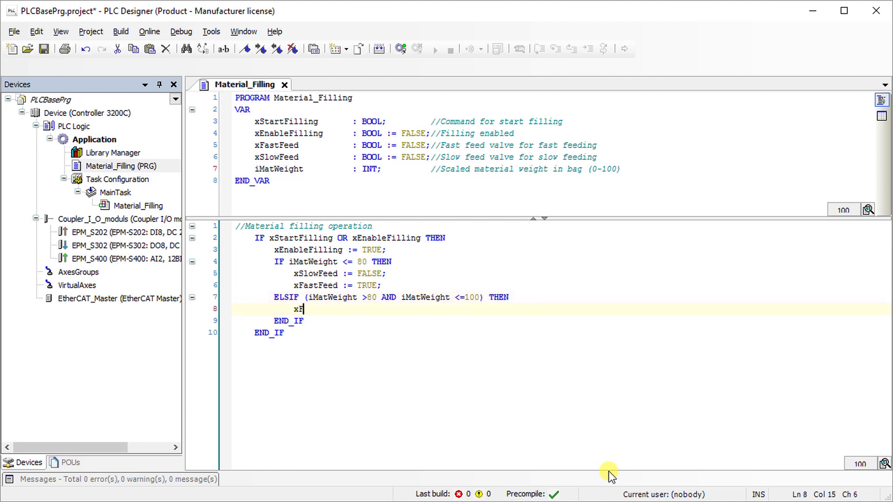
text(astFeed)
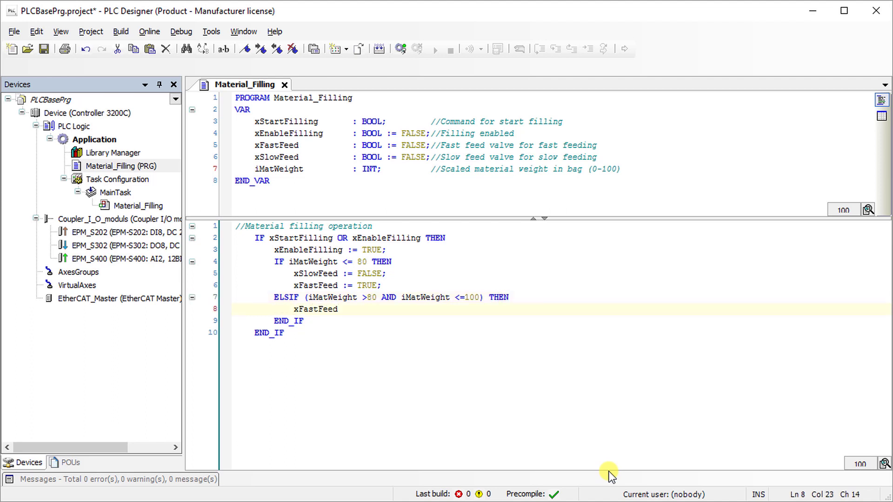
text( := FALSE;)
key(Return)
text(xSlowFeed )
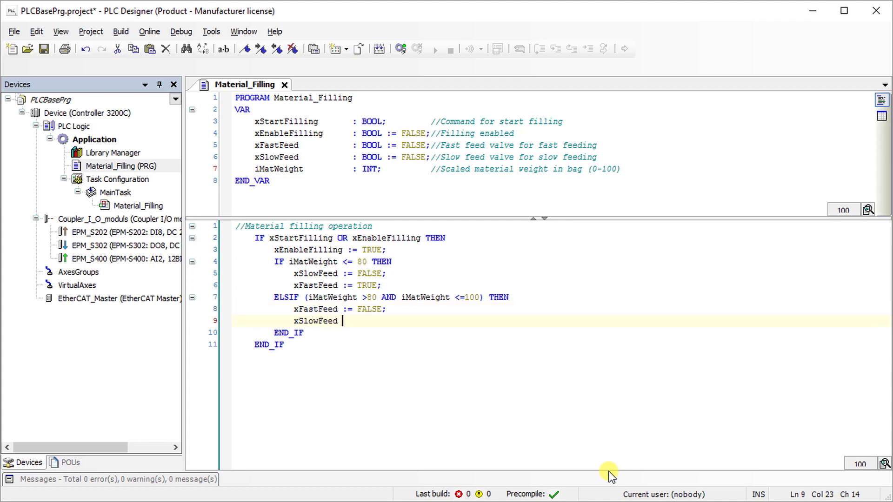
text(:= TR)
text(UE;)
- Under ELSE, assign FALSE to xSlowFeed, xFastFeed and xEnableFilling
key(Return)
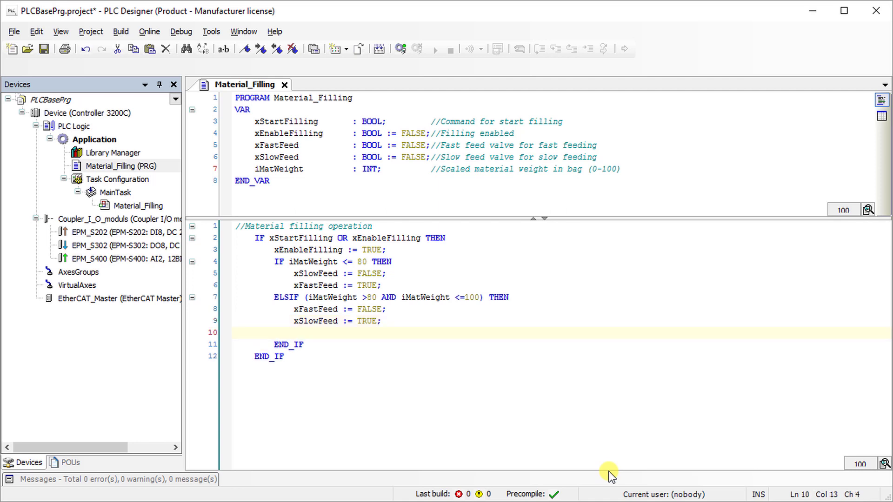
text(ELSE)
key(Return)
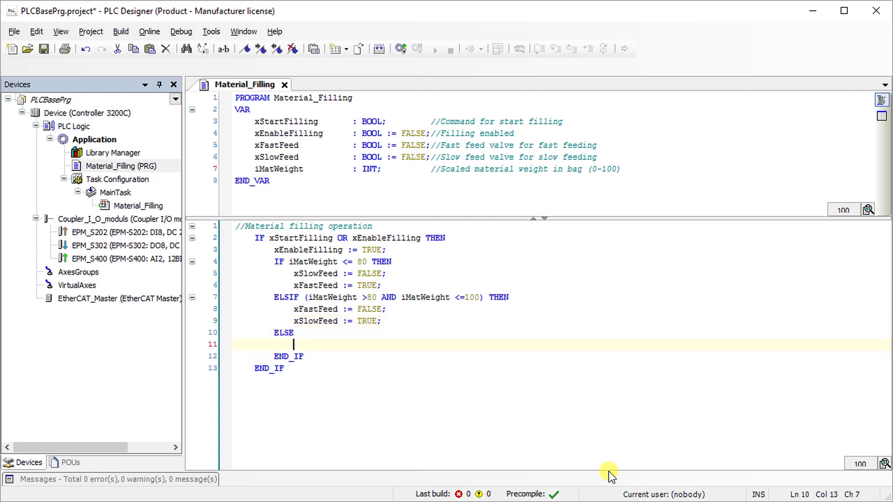
text(xSlo)
text(wFeed :)
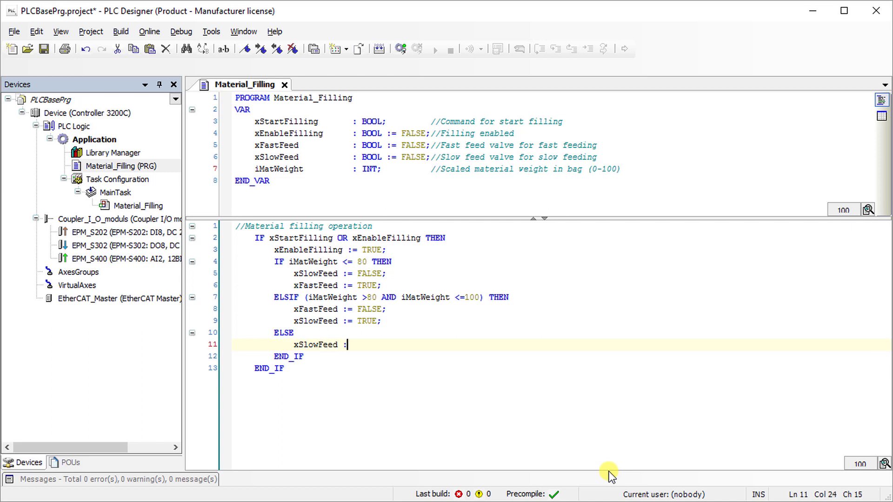
text(= FALSE;)
key(Return)
text(xFastFeed := FAL)
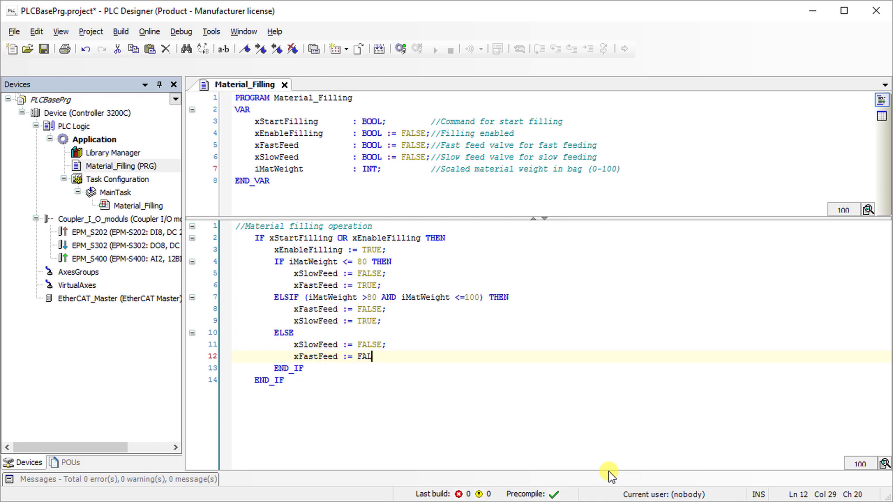
text(SE;)
key(Return)
text(xEna)
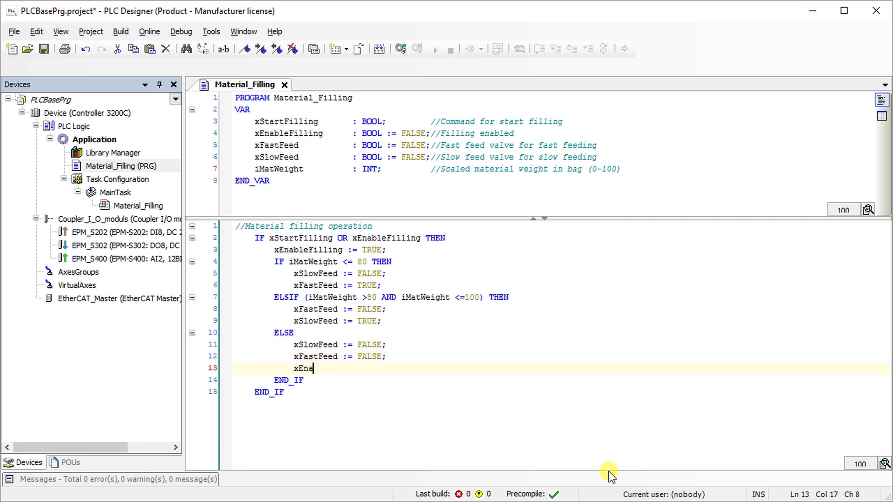
text(bleFilling )
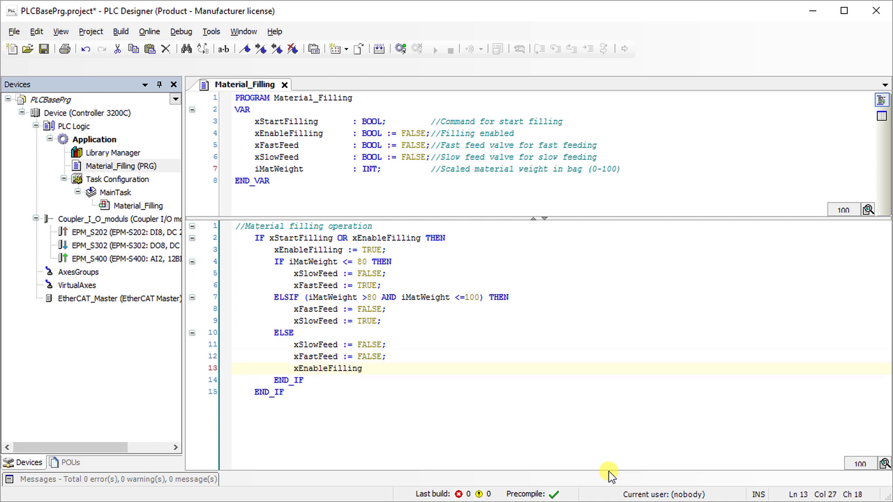
text(:= F)
text(ALSE;)
- Log in to the controller and approve downloading the new Material_Filling code
click(151, 32)
click(157, 47)
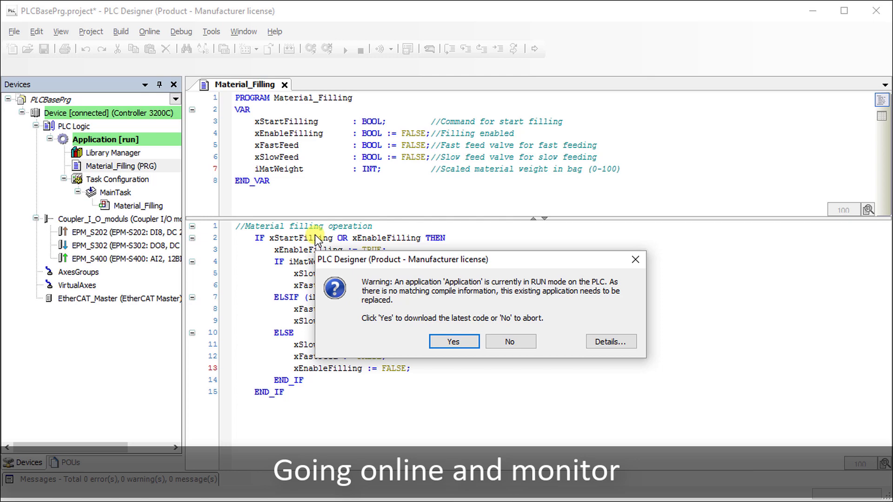
click(454, 341)
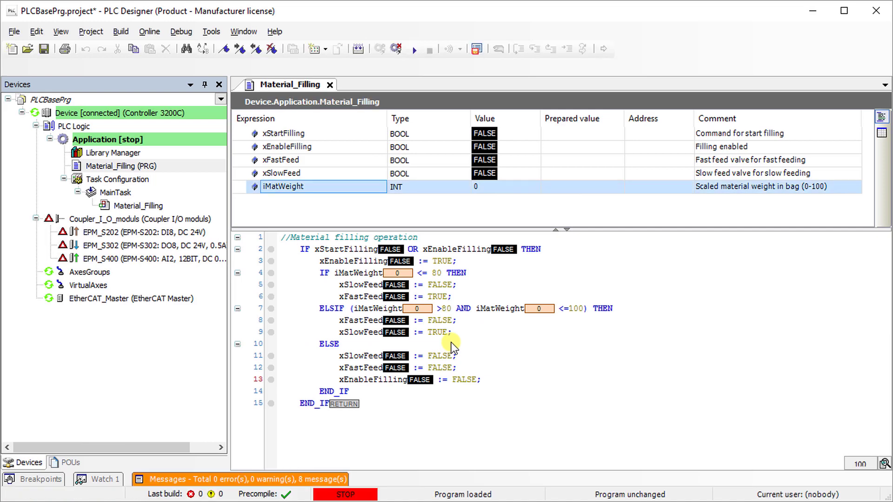
- Start the downloaded application on the controller with Debug > Start
click(181, 32)
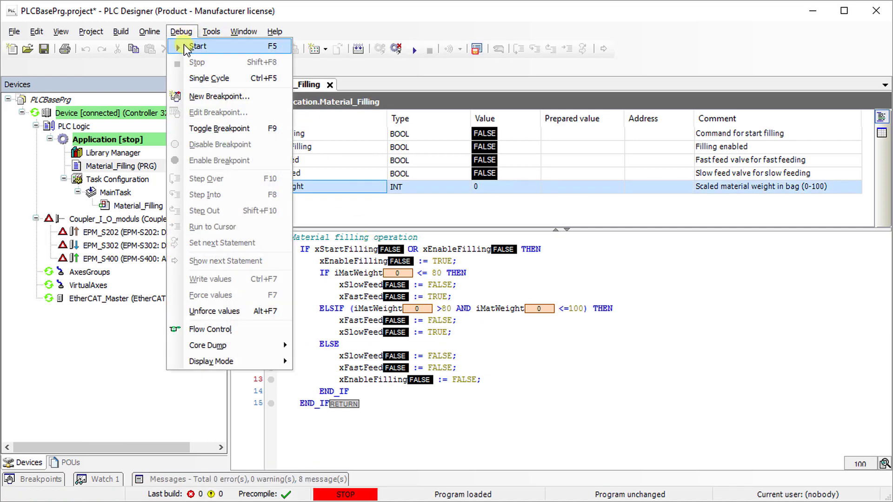
click(197, 46)
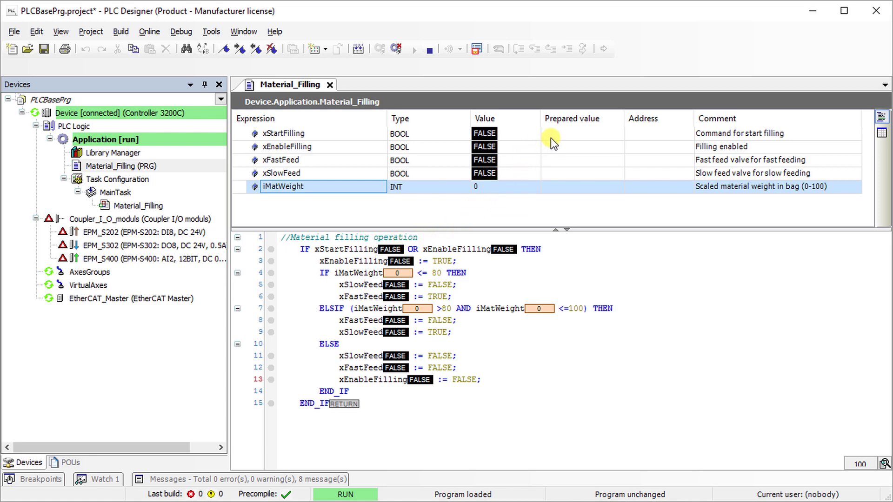
- Write xStartFilling as TRUE, then back to FALSE, using prepared values
double_click(589, 135)
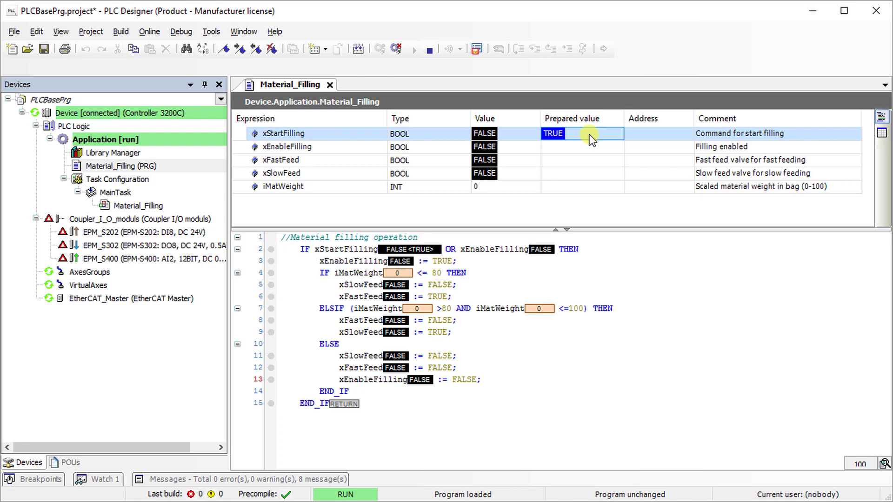
key(ctrl+F7)
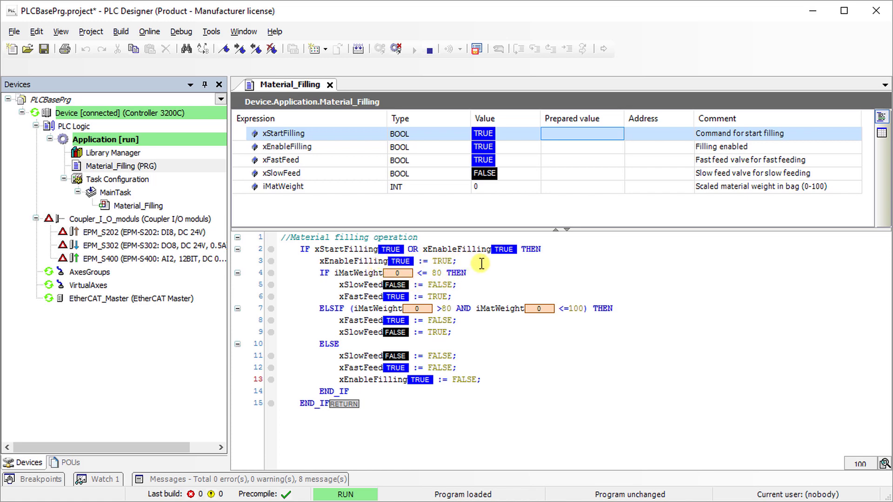
double_click(563, 135)
key(ctrl+F7)
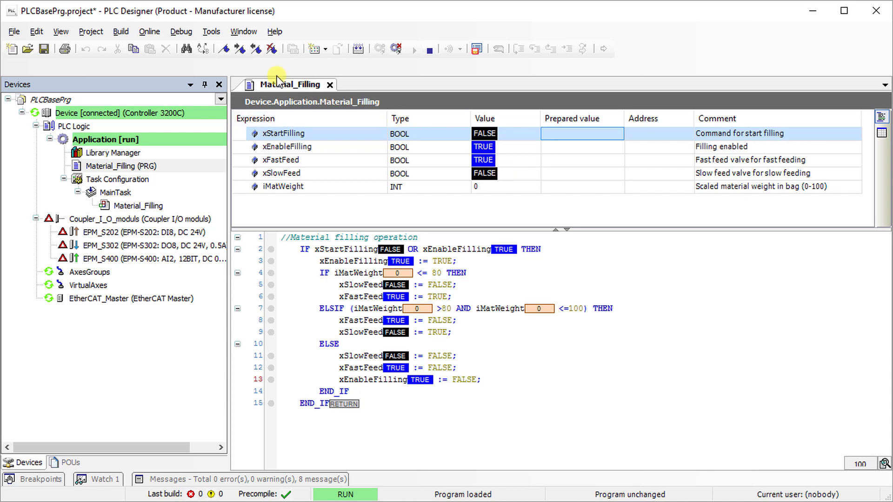
- Enable Debug > Flow Control and confirm the prompt
click(184, 34)
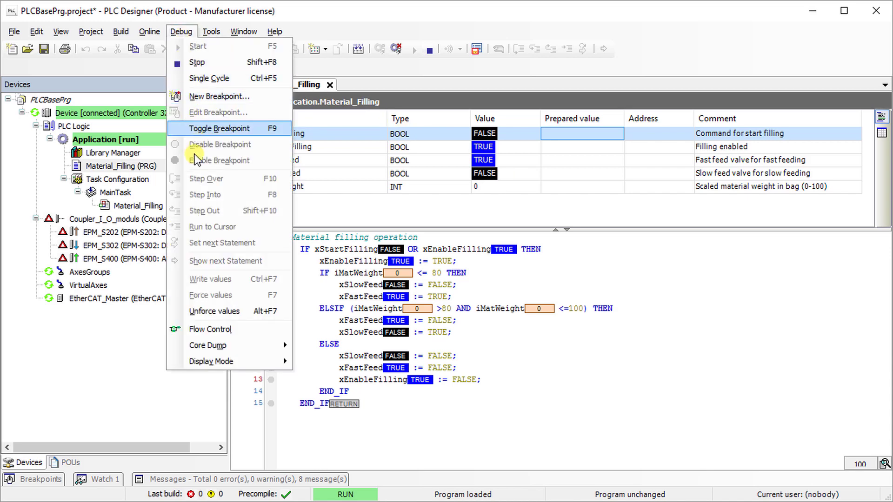
click(206, 328)
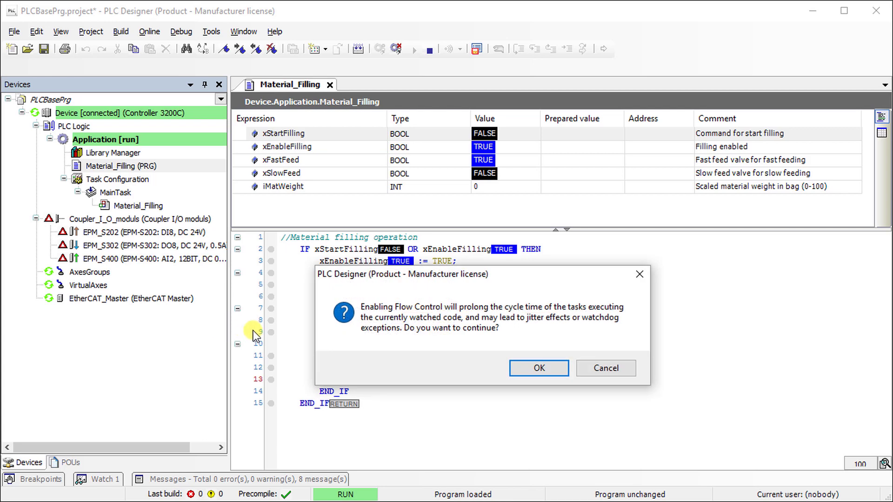
click(525, 367)
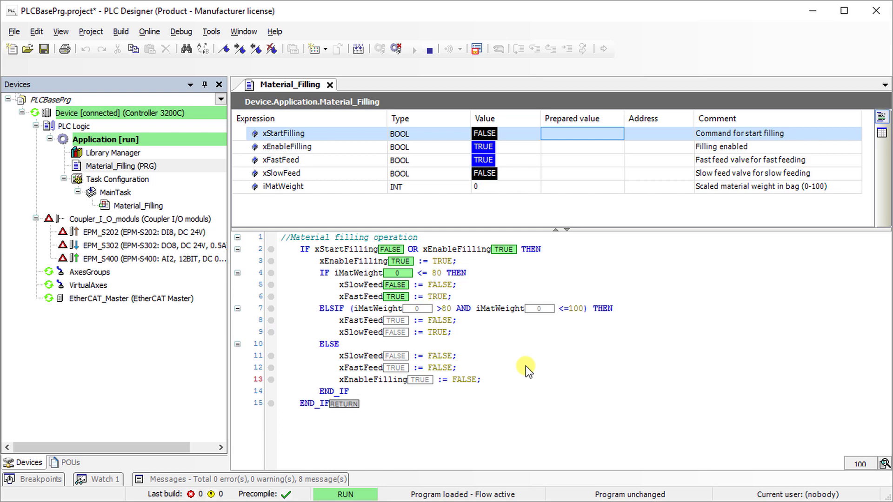
- Write iMatWeight values 60 and then 81 to the controller, moving from fast feed to slow feed
click(562, 189)
text(60)
key(Return)
key(ctrl+F7)
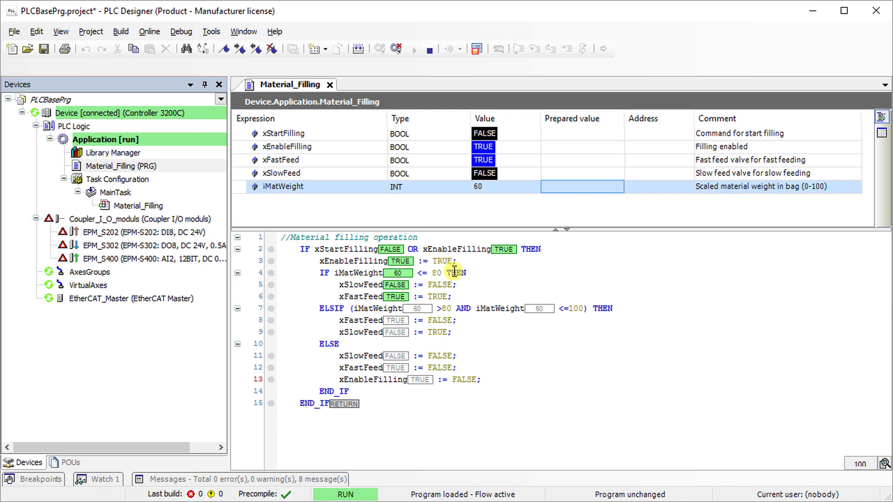
click(558, 188)
text(81)
key(Return)
key(ctrl+F7)
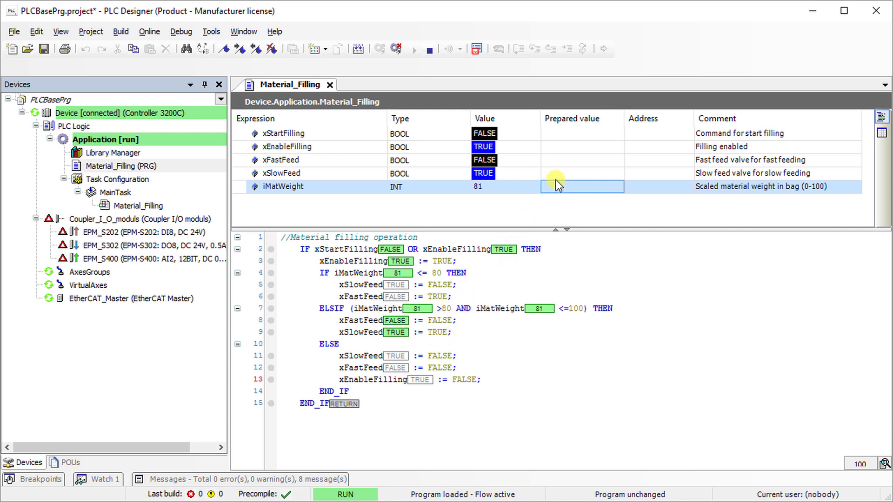
- Write iMatWeight 101 to switch filling off, leaving every flag FALSE
click(584, 185)
text(101)
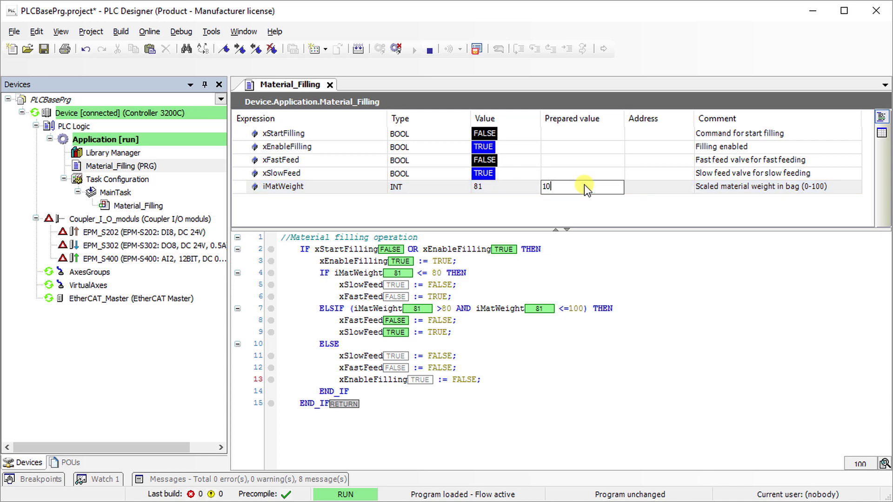
key(Return)
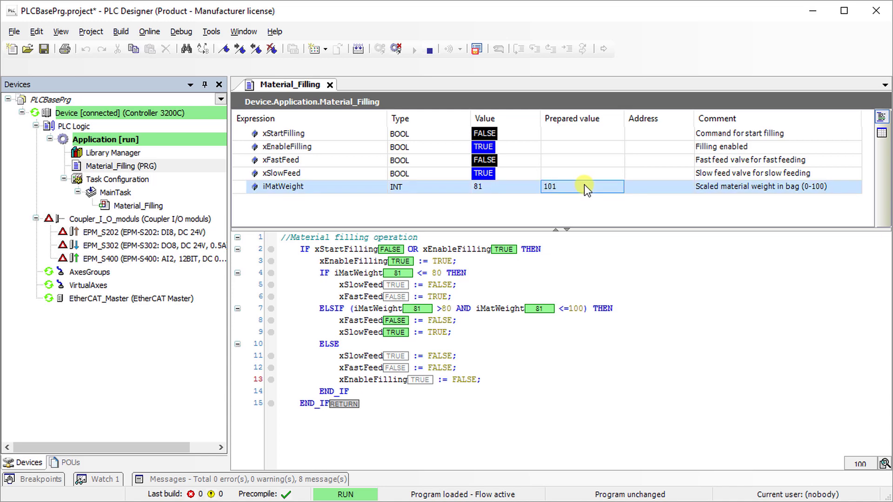
key(ctrl+F7)
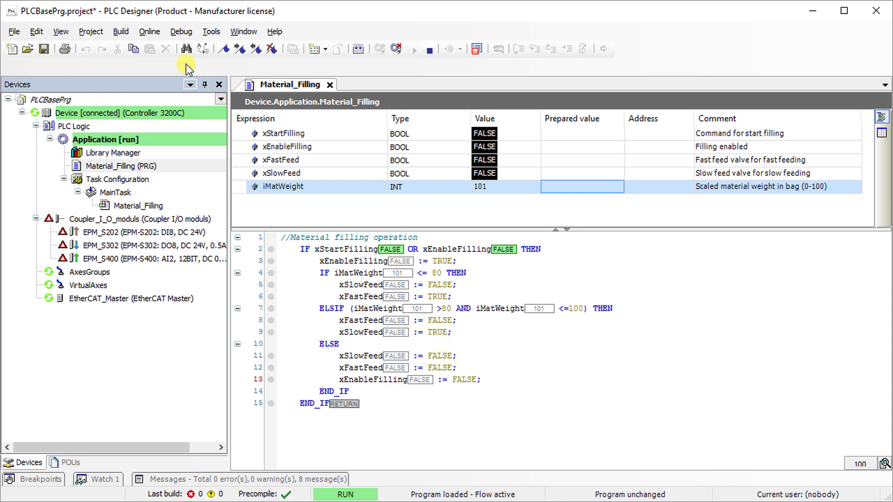
click(185, 32)
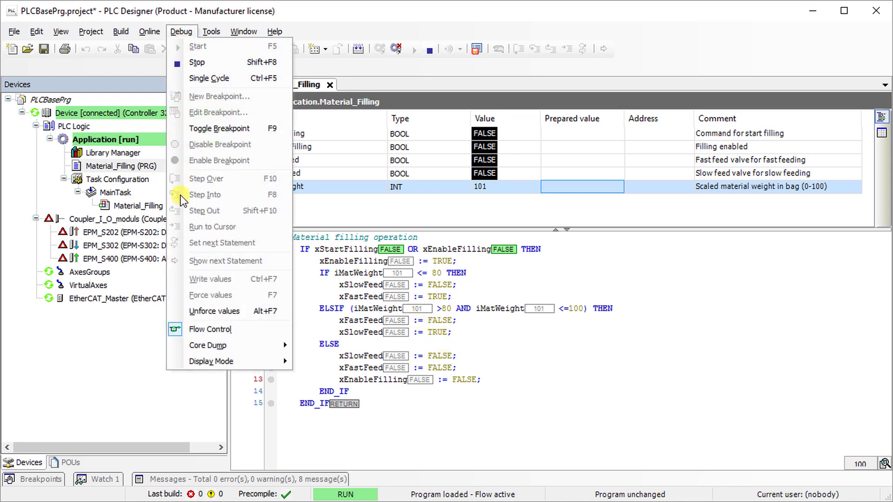